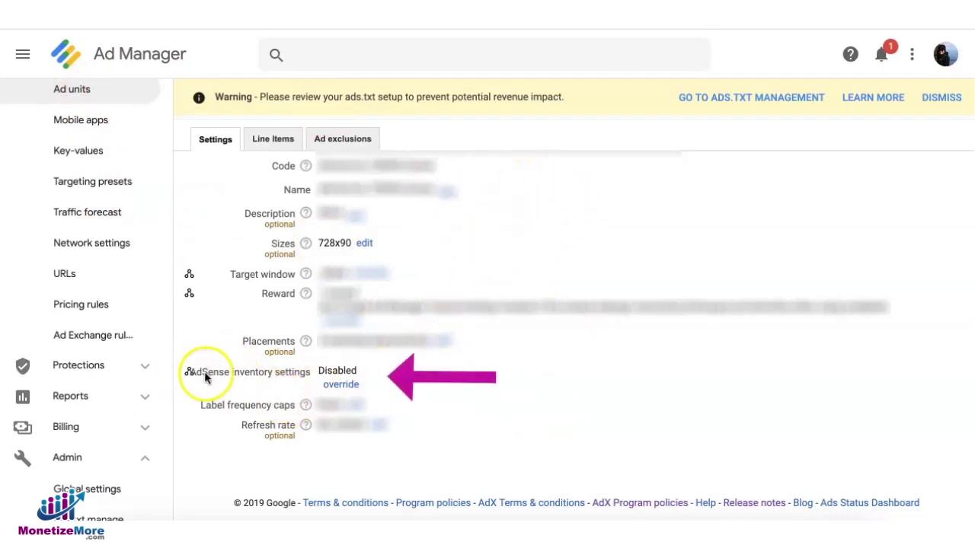
- Override the ad unit's inherited AdSense inventory setting and enable Maximize revenue for remnant inventory
{"action": "left_click_drag", "start_coordinate": [193, 379], "coordinate": [374, 374]}
{"action": "left_click", "coordinate": [372, 375]}
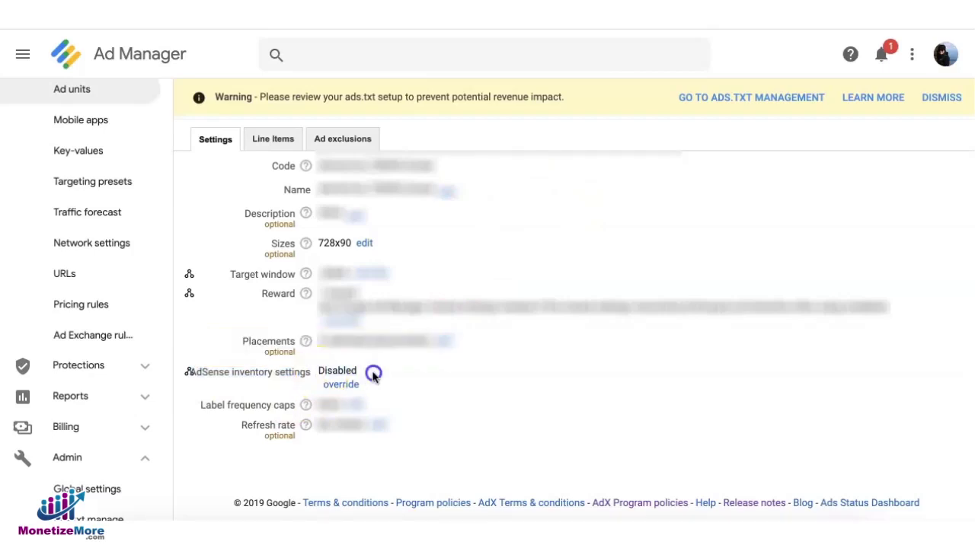
{"action": "left_click", "coordinate": [341, 386]}
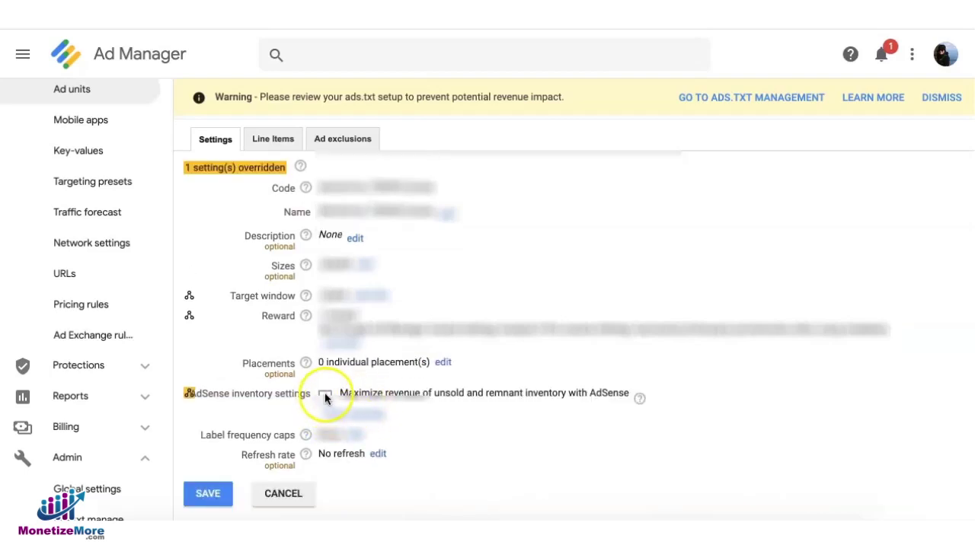
{"action": "left_click_drag", "start_coordinate": [339, 398], "coordinate": [628, 412]}
{"action": "left_click", "coordinate": [586, 414]}
{"action": "left_click", "coordinate": [325, 395]}
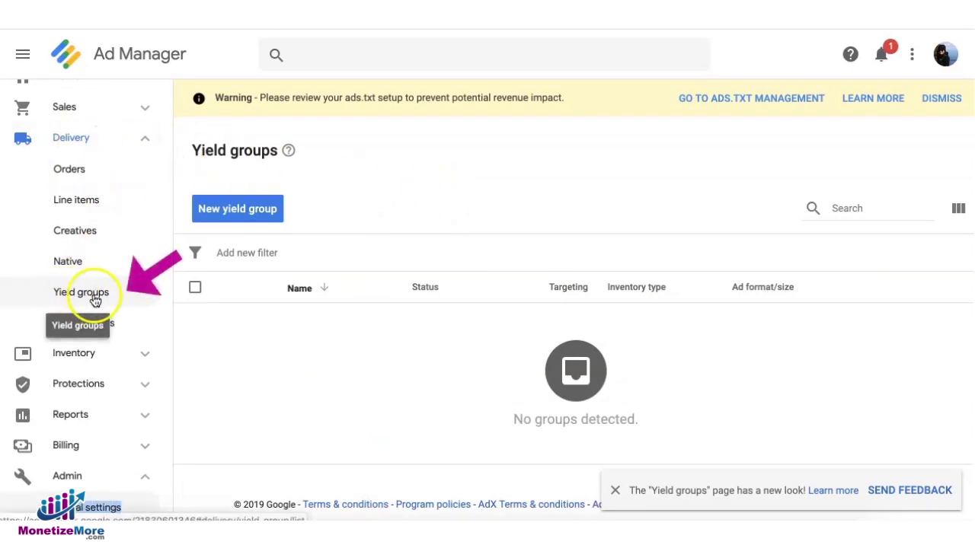
- Create a new yield group named 'mysite_yield group' with its status set to Active
{"action": "left_click", "coordinate": [235, 217]}
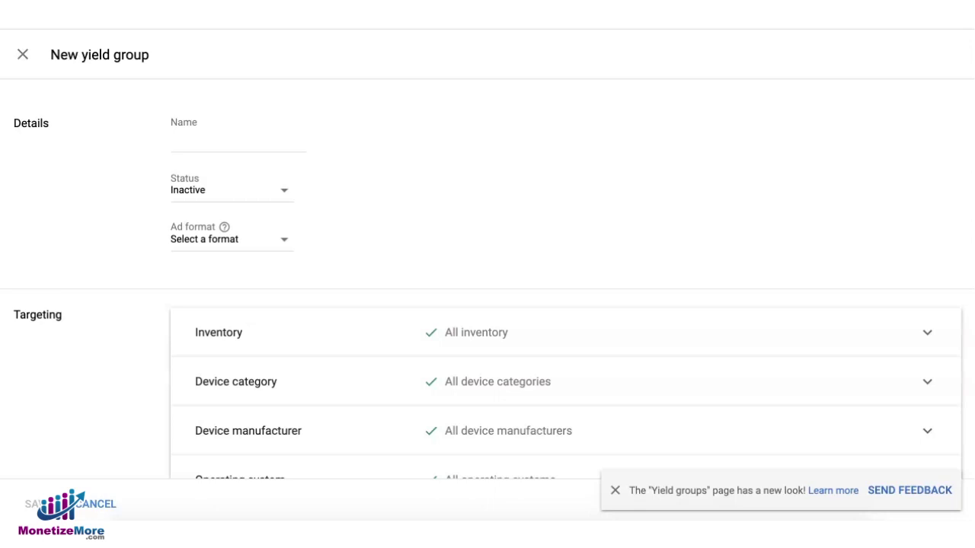
{"action": "left_click", "coordinate": [237, 143]}
{"action": "type", "text": "mysite"}
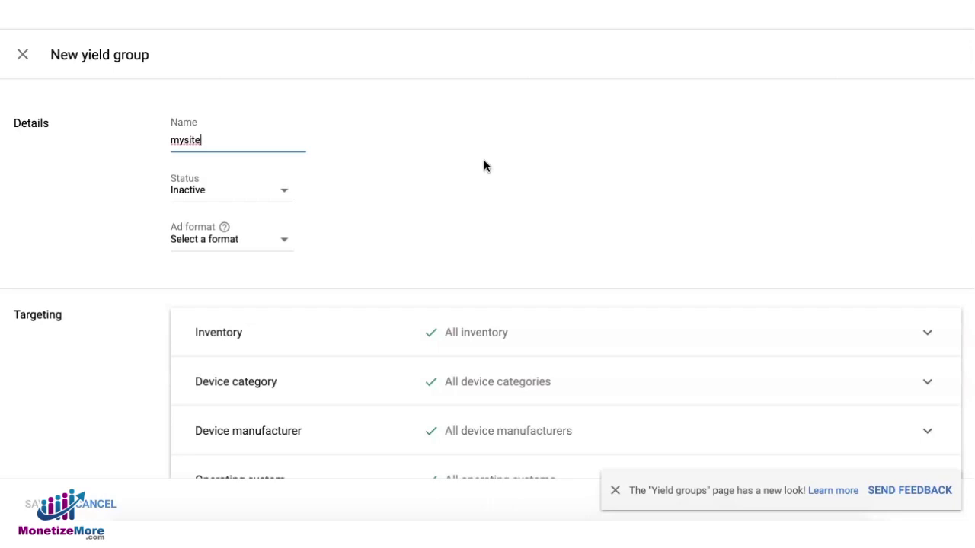
{"action": "type", "text": "_yield group"}
{"action": "left_click", "coordinate": [194, 194]}
{"action": "left_click", "coordinate": [198, 206]}
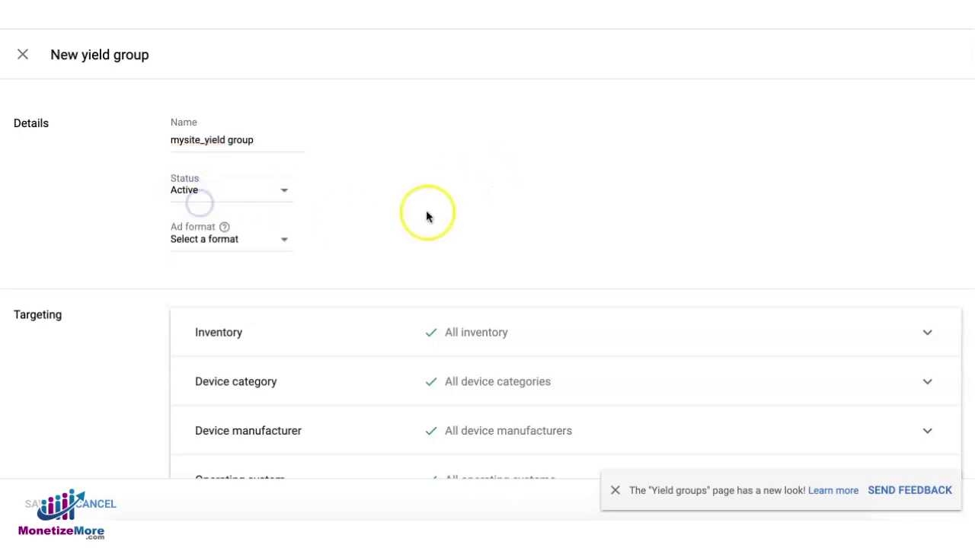
{"action": "left_click", "coordinate": [285, 238]}
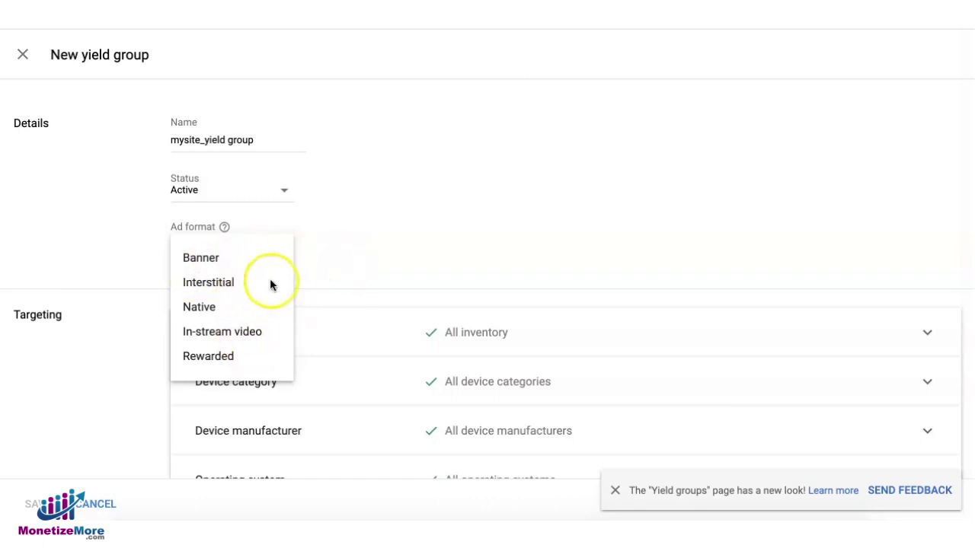
- Choose Banner as the ad format and Web as the inventory type, after briefly trying Mobile app
{"action": "left_click", "coordinate": [226, 260]}
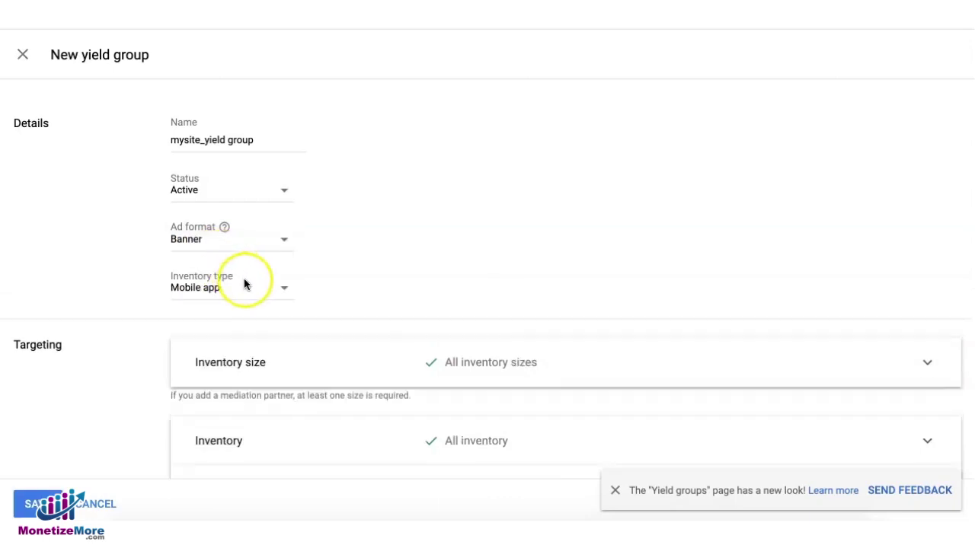
{"action": "left_click", "coordinate": [226, 288]}
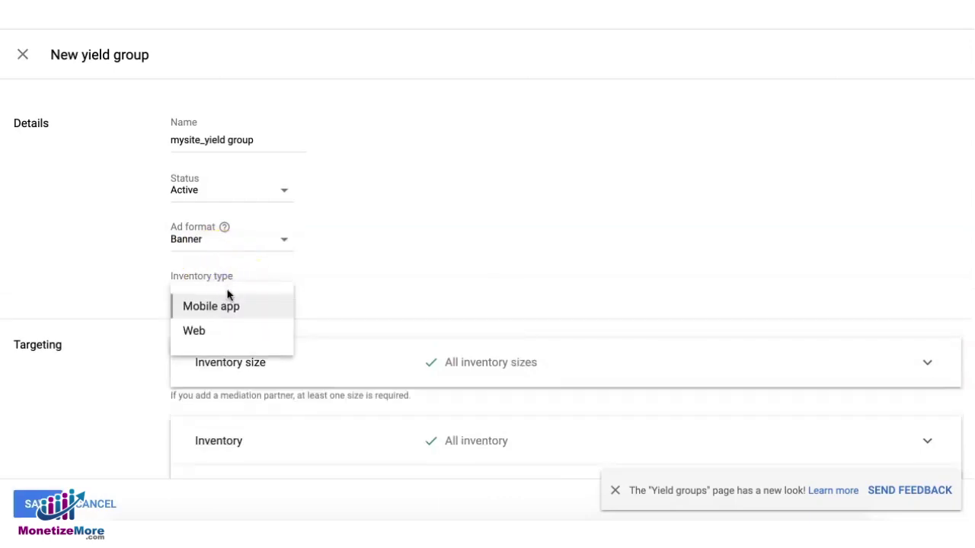
{"action": "left_click", "coordinate": [228, 335]}
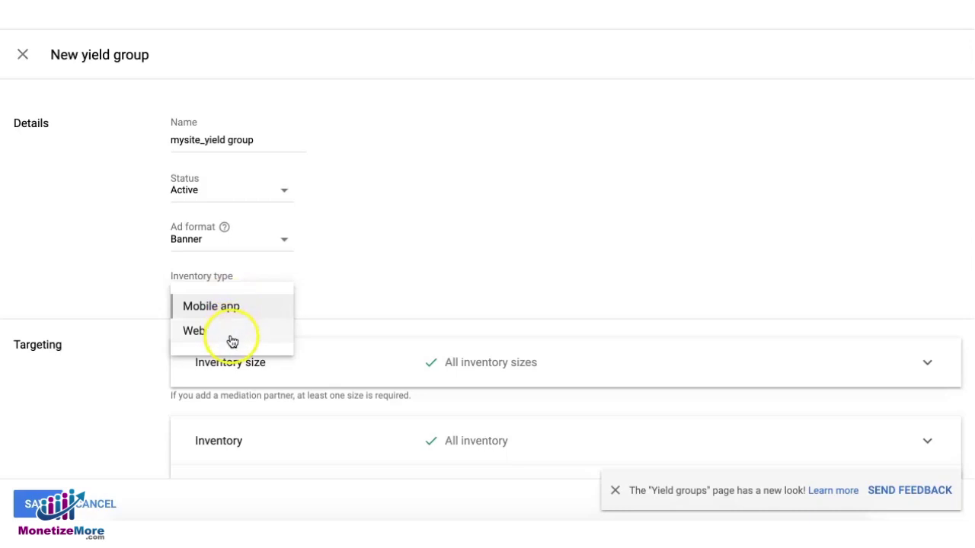
{"action": "left_click", "coordinate": [243, 288]}
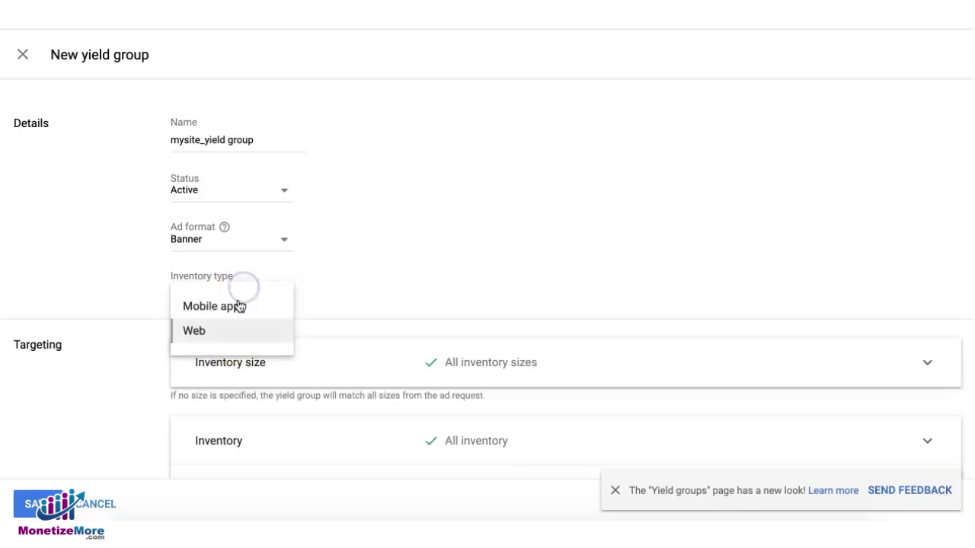
{"action": "left_click", "coordinate": [236, 313]}
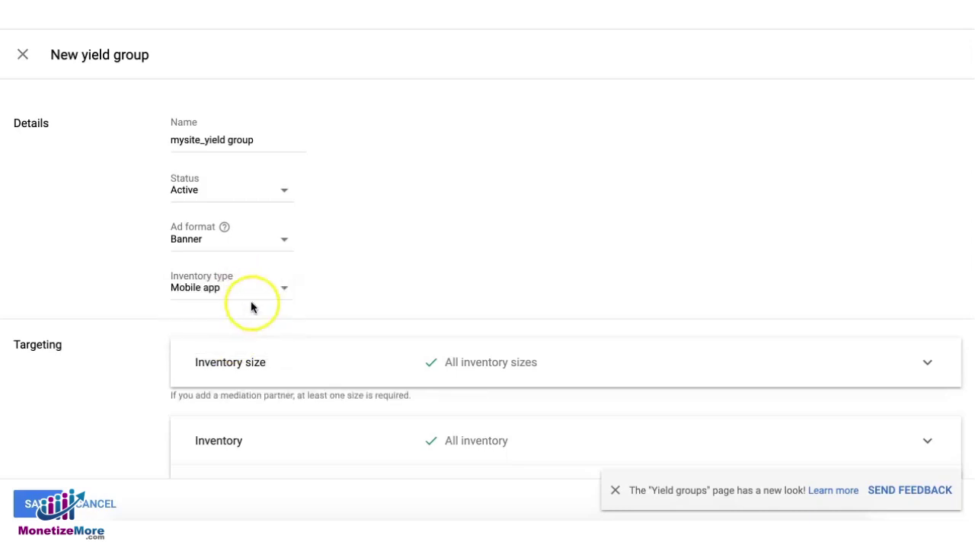
{"action": "left_click", "coordinate": [270, 286]}
{"action": "left_click", "coordinate": [212, 340]}
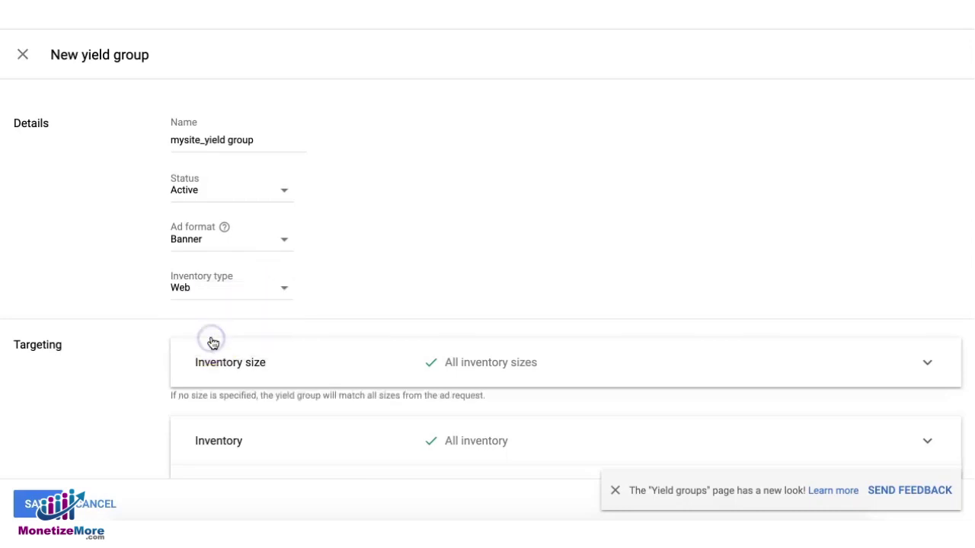
{"action": "left_click", "coordinate": [381, 277]}
{"action": "scroll", "coordinate": [379, 279], "scroll_direction": "down", "scroll_amount": 1}
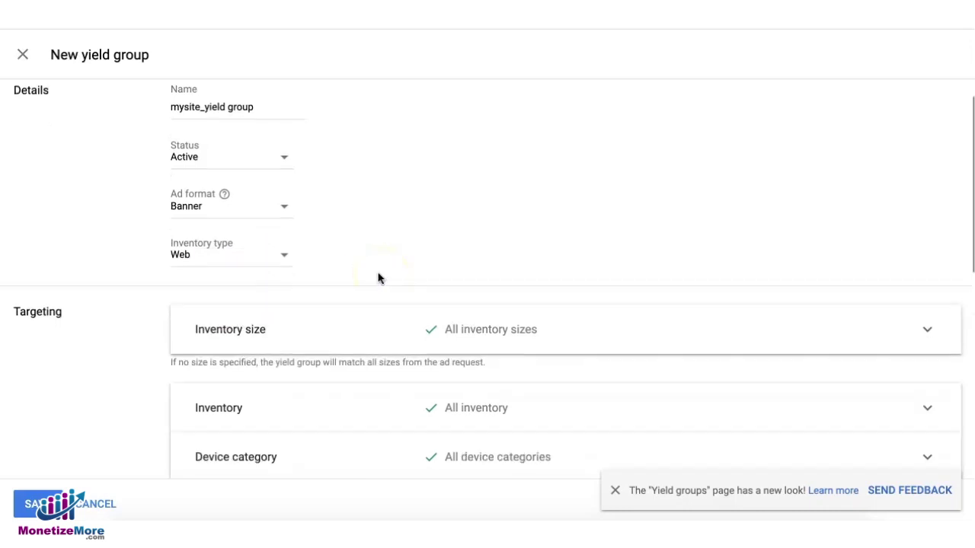
- Leave targeting at all inventory and review the Yield partners list showing Ad Exchange as Active
{"action": "scroll", "coordinate": [379, 279], "scroll_direction": "down", "scroll_amount": 5}
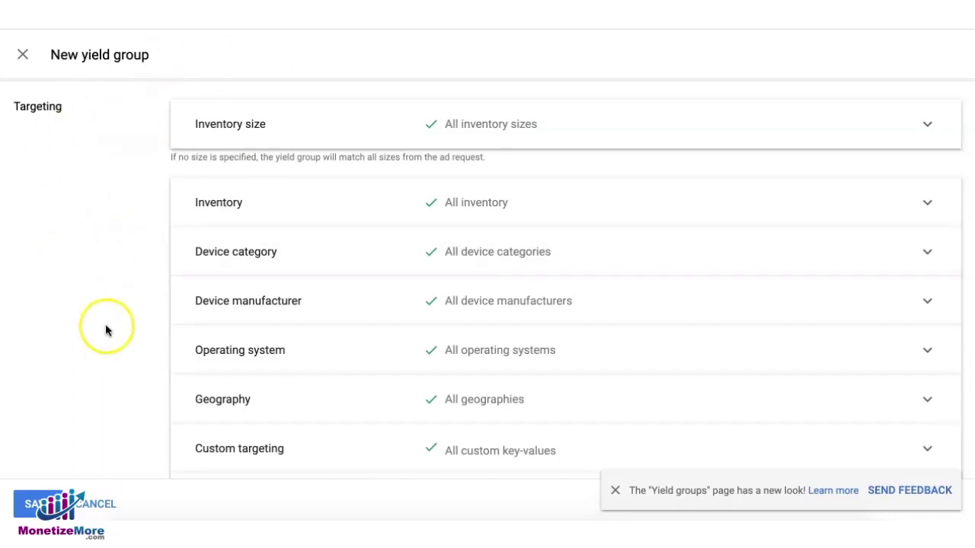
{"action": "scroll", "coordinate": [170, 200], "scroll_direction": "up", "scroll_amount": 1}
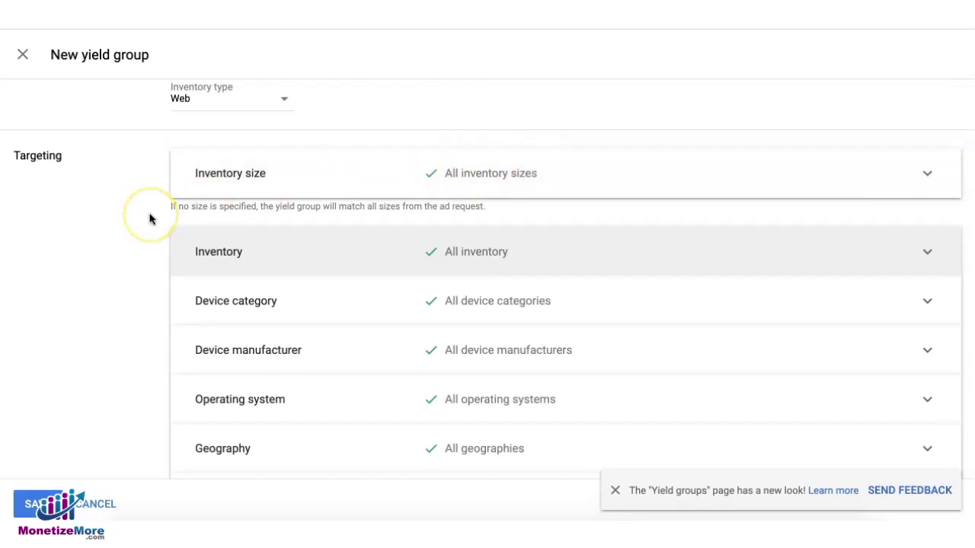
{"action": "left_click", "coordinate": [147, 252]}
{"action": "scroll", "coordinate": [149, 254], "scroll_direction": "down", "scroll_amount": 4}
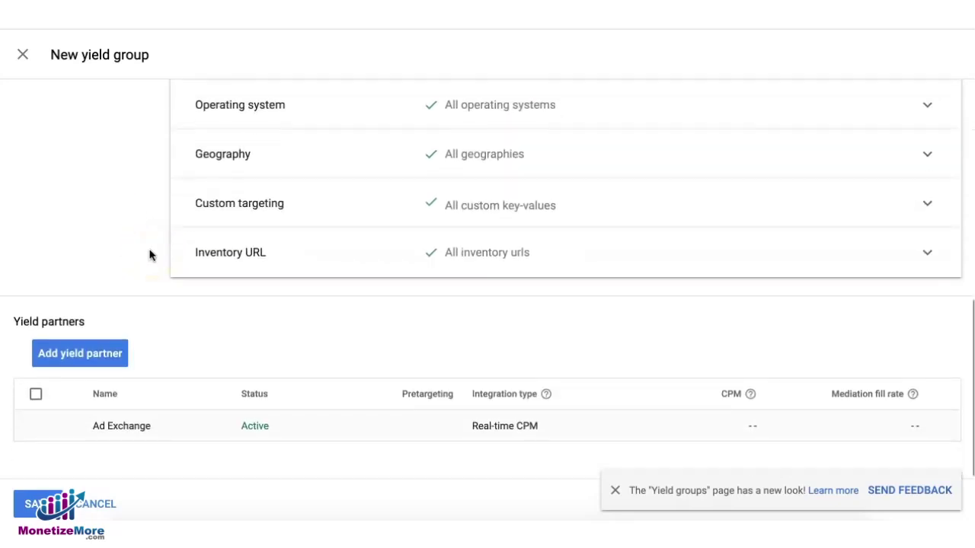
{"action": "left_click", "coordinate": [162, 472]}
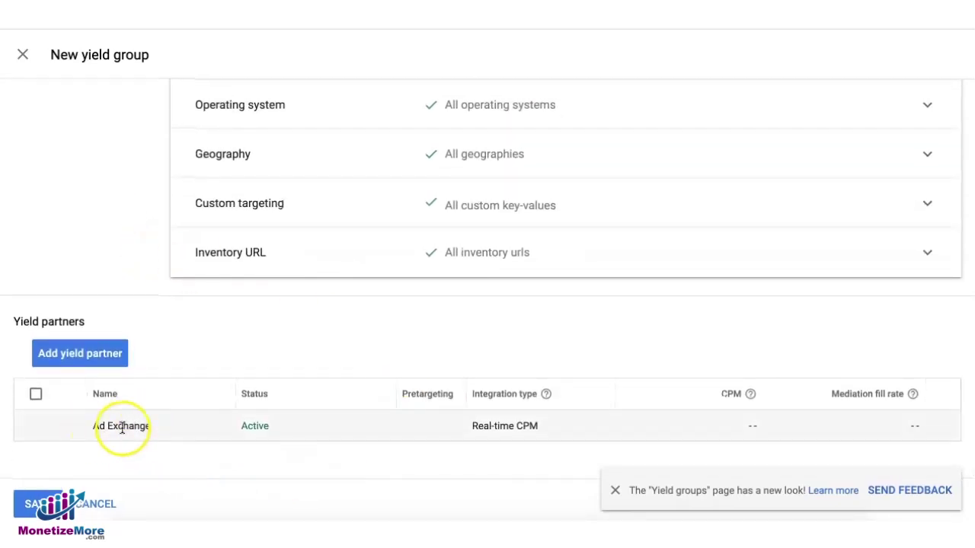
{"action": "left_click_drag", "start_coordinate": [266, 428], "coordinate": [236, 427]}
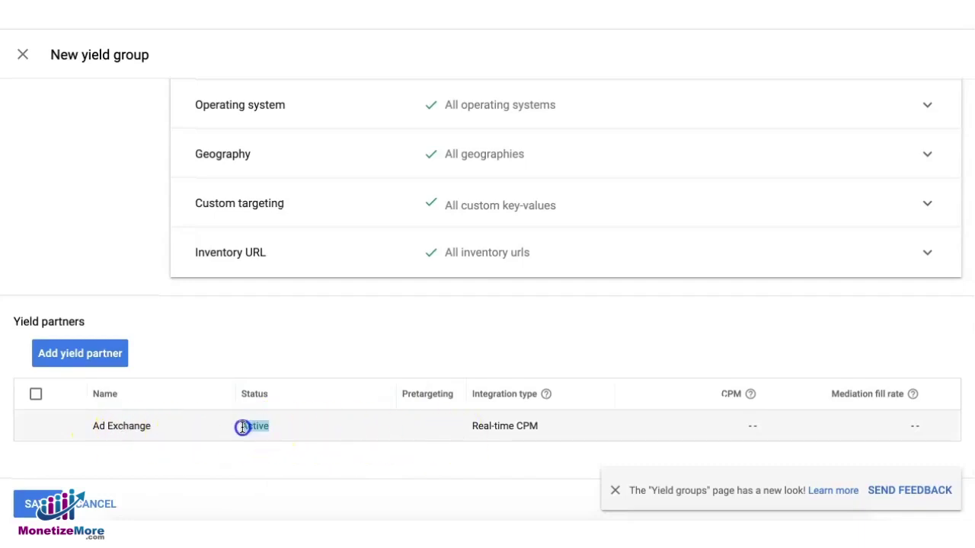
- Open a new yield partner form, then close it unused so Ad Exchange remains the only partner
{"action": "left_click", "coordinate": [80, 354]}
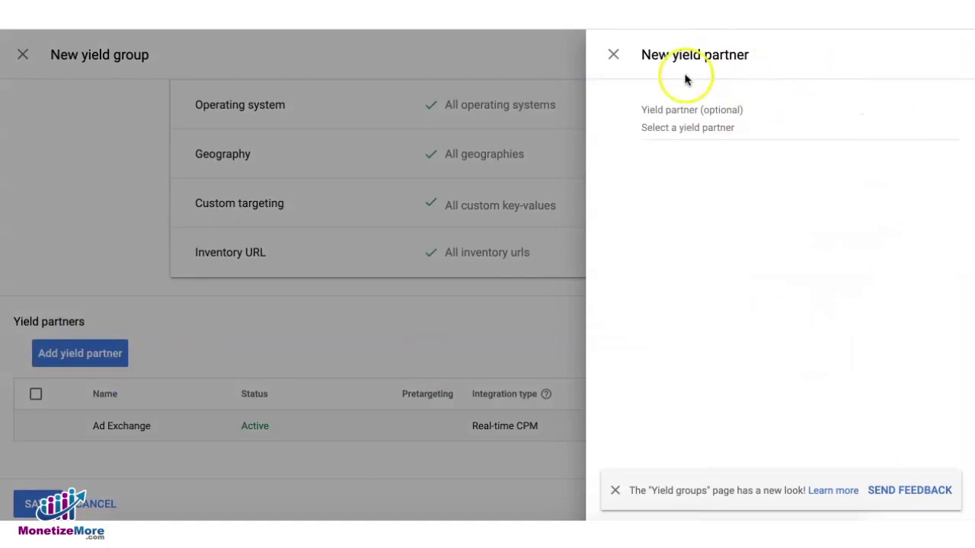
{"action": "left_click", "coordinate": [318, 339]}
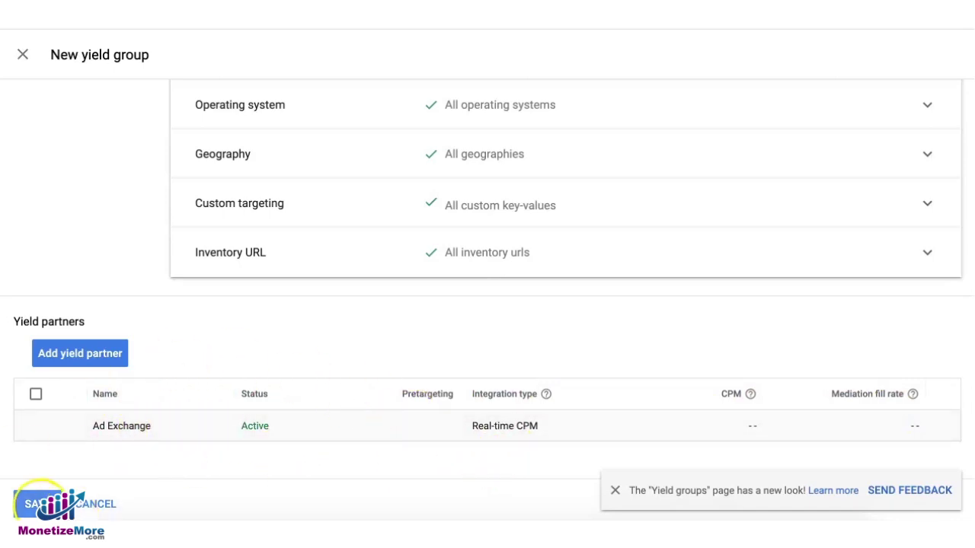
- Save the 'mysite_yield group' yield group
{"action": "left_click", "coordinate": [36, 503]}
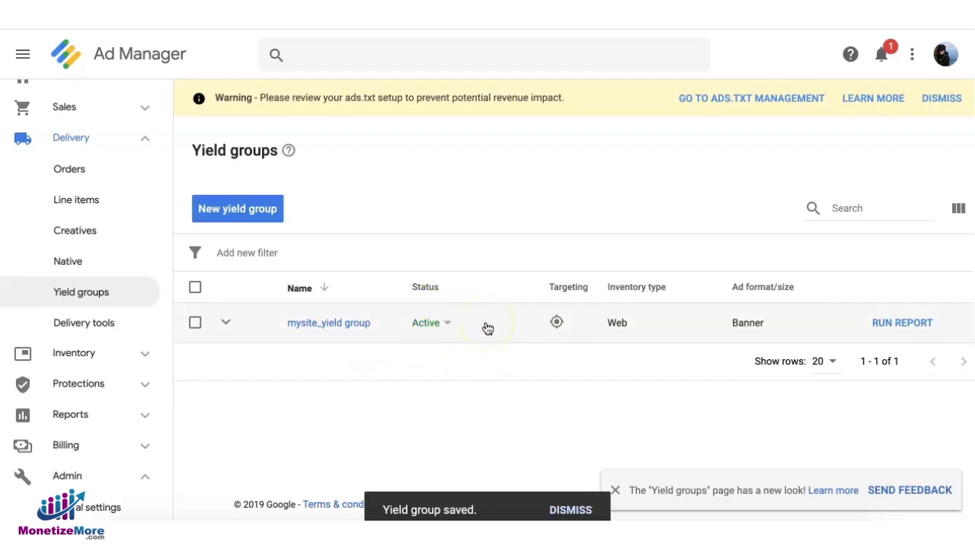
- Run a report for 'mysite_yield group' from the Yield groups list
{"action": "left_click", "coordinate": [888, 330]}
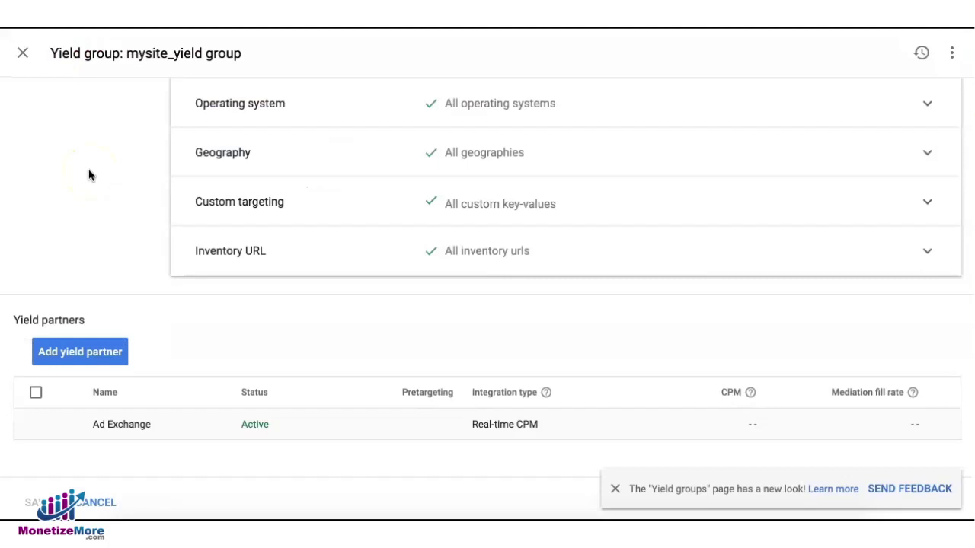
{"action": "scroll", "coordinate": [96, 229], "scroll_direction": "up", "scroll_amount": 3}
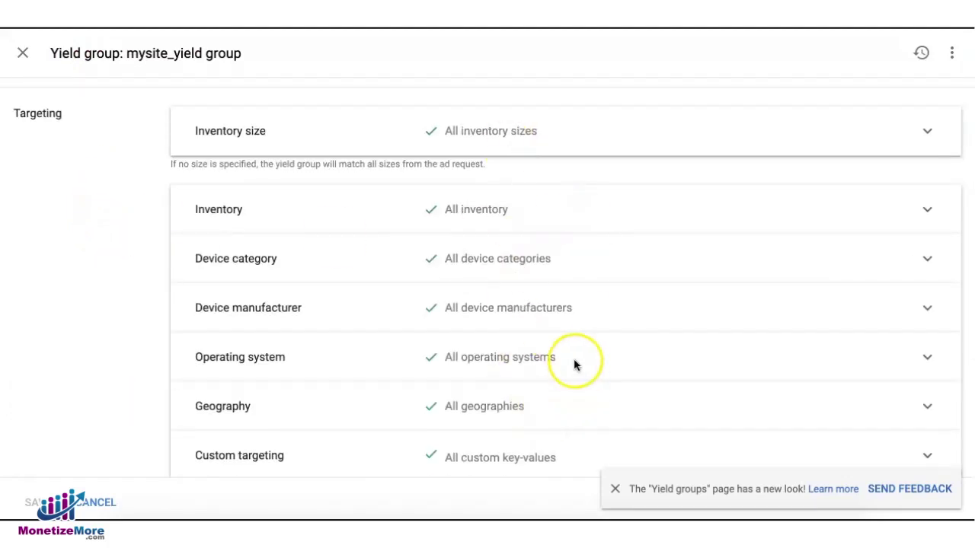